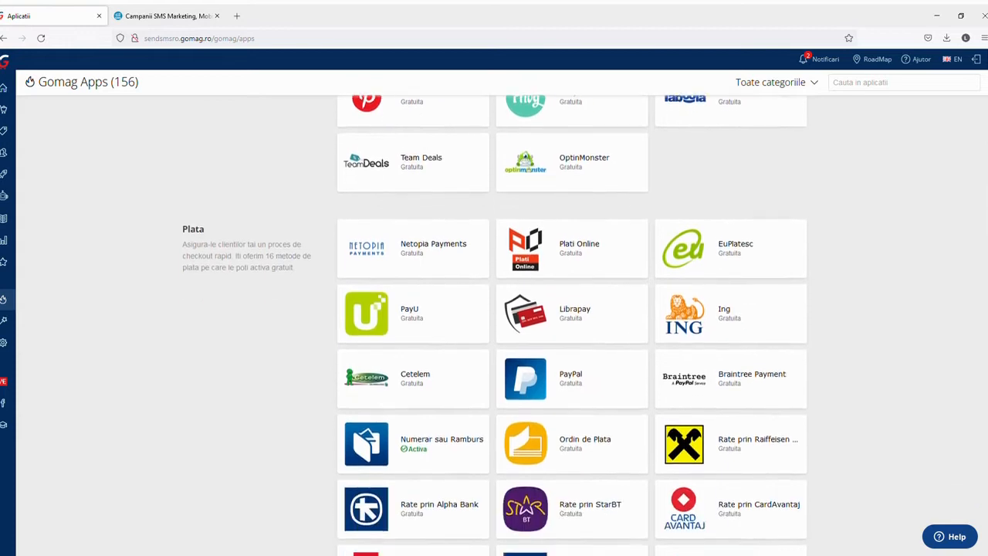
Scroll down to the SMS apps and open the Send Sms app's settings page
scroll(494, 325, down, 10)
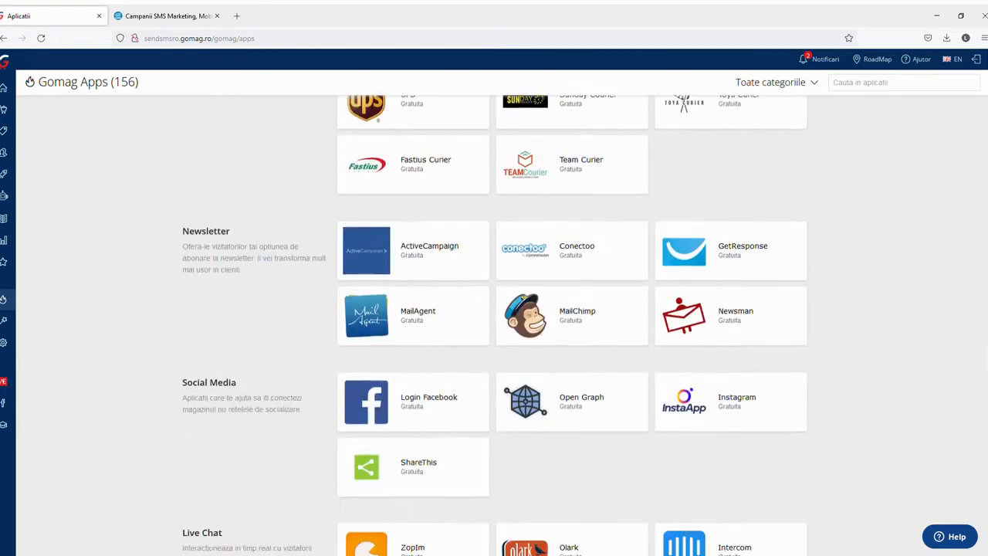
scroll(494, 324, down, 10)
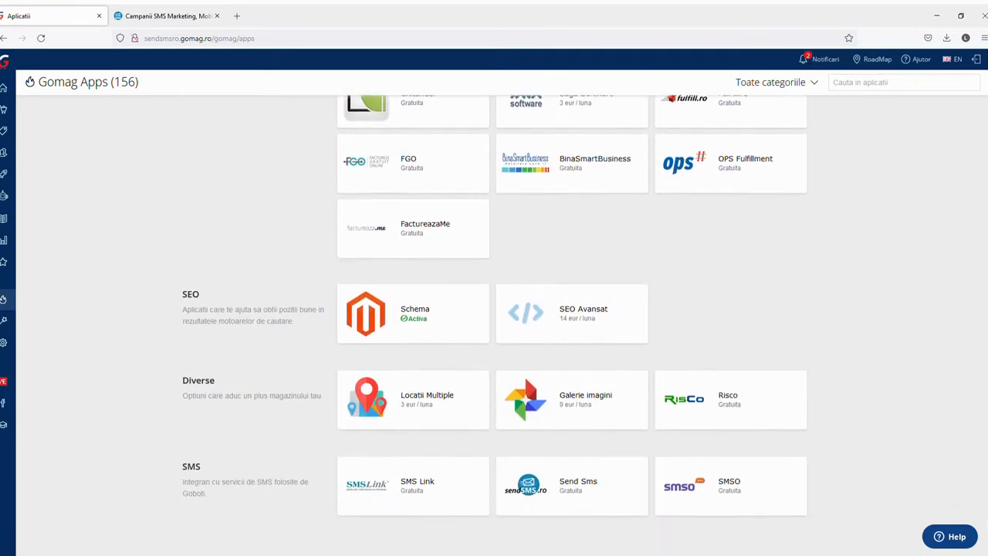
click(535, 488)
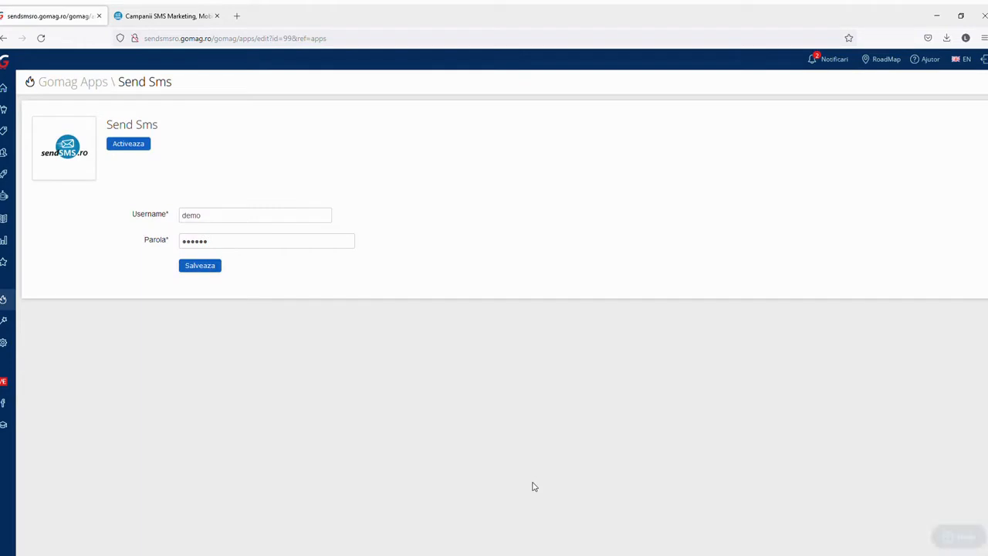
Focus the Send Sms username field, then switch to the sendSMS.ro website tab
click(213, 222)
click(288, 201)
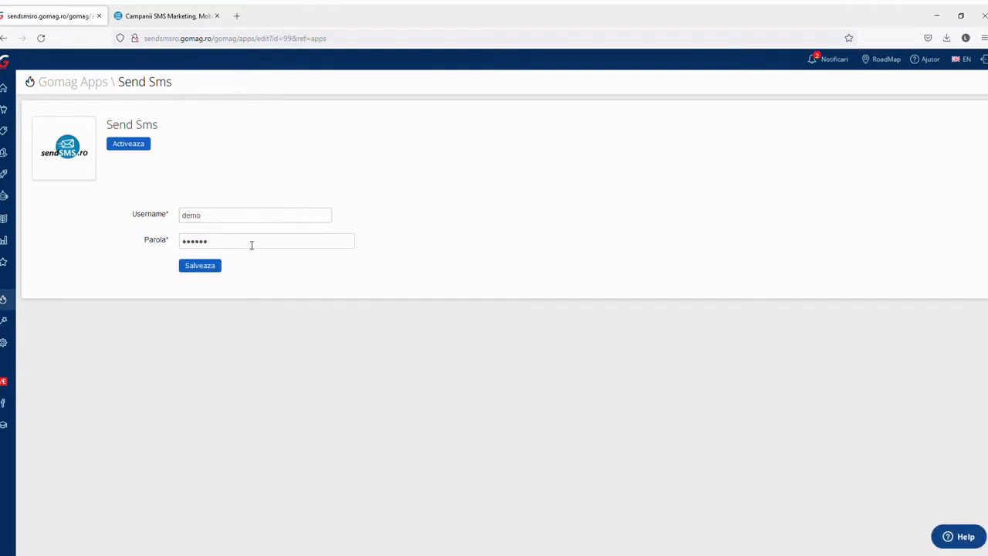
click(247, 216)
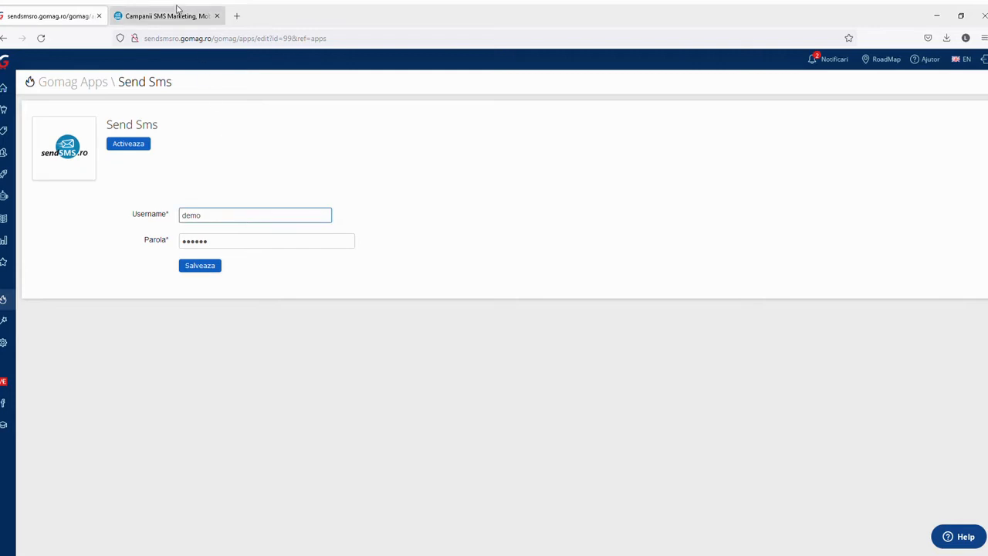
click(197, 15)
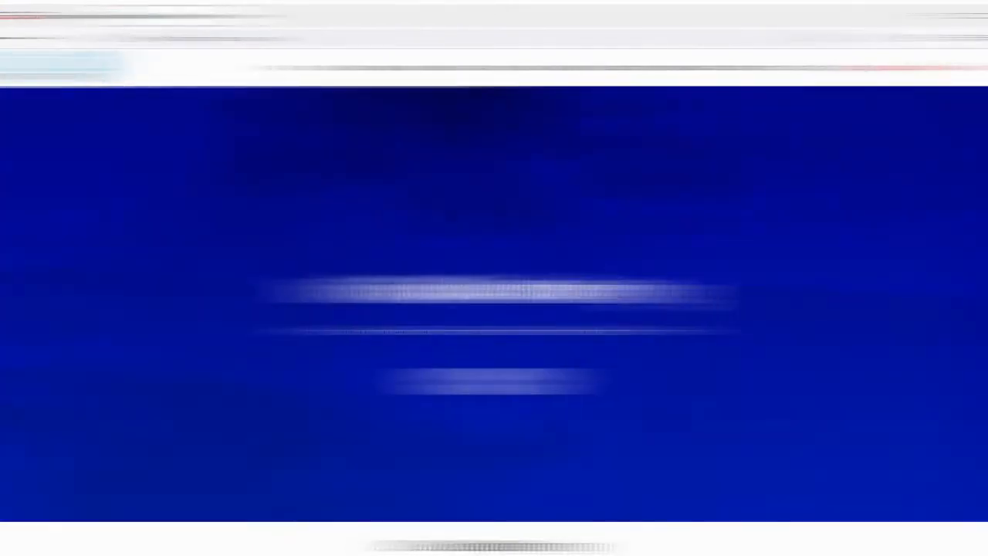
Open the sendSMS.ro login page and fill in the saved username and password
click(885, 68)
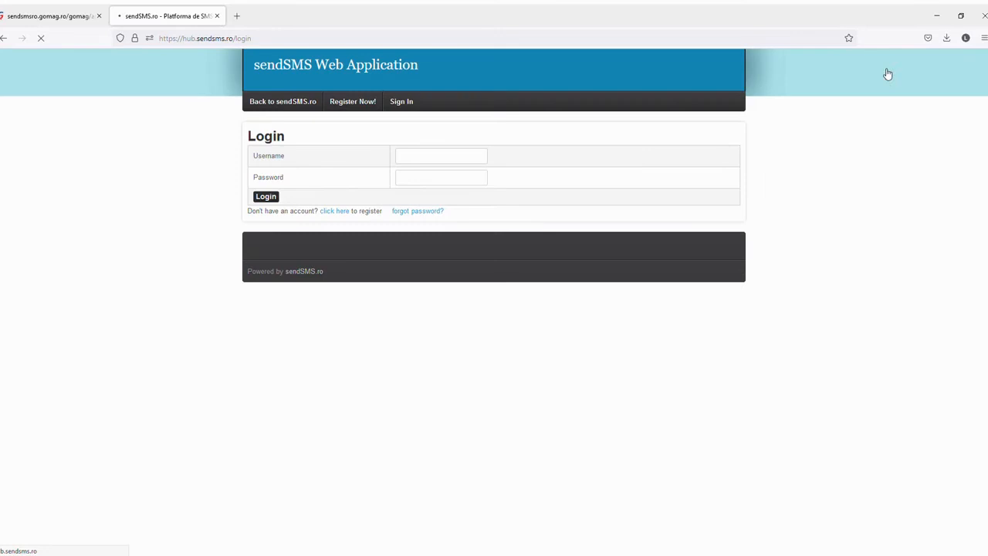
click(440, 159)
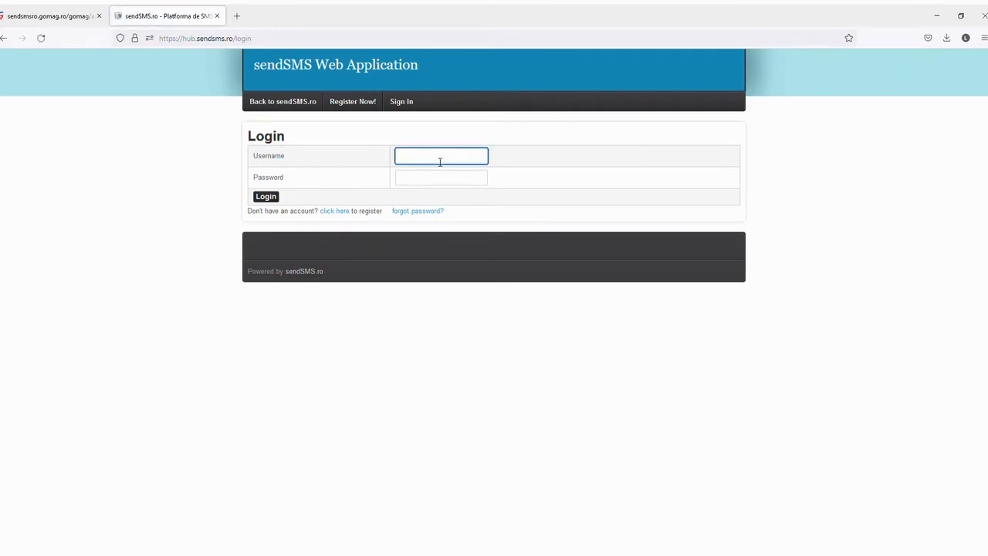
text(de)
click(442, 194)
drag(424, 155, 382, 153)
Carry the sendSMS username and password over into Gomag's Send Sms settings fields
click(63, 14)
click(259, 187)
click(230, 216)
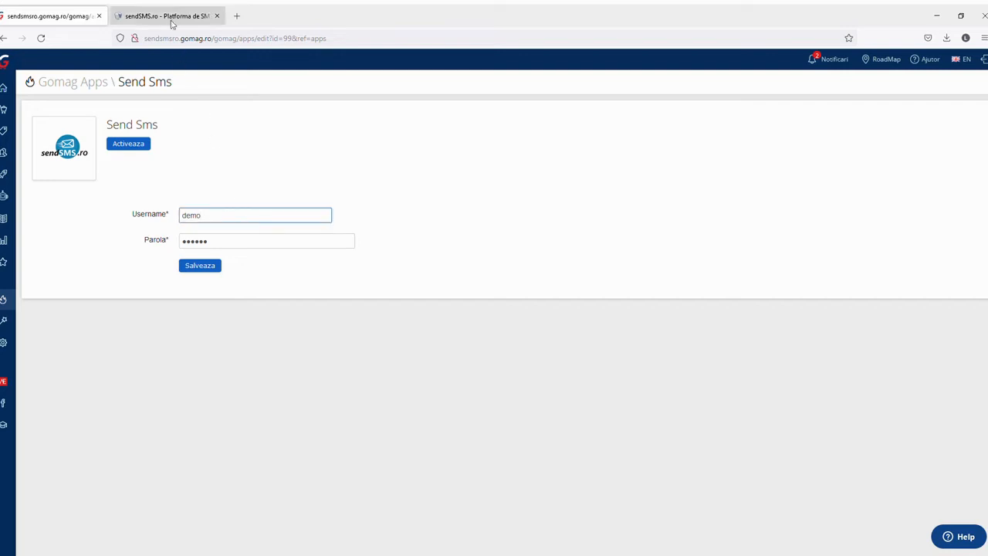
click(172, 23)
drag(439, 181, 364, 175)
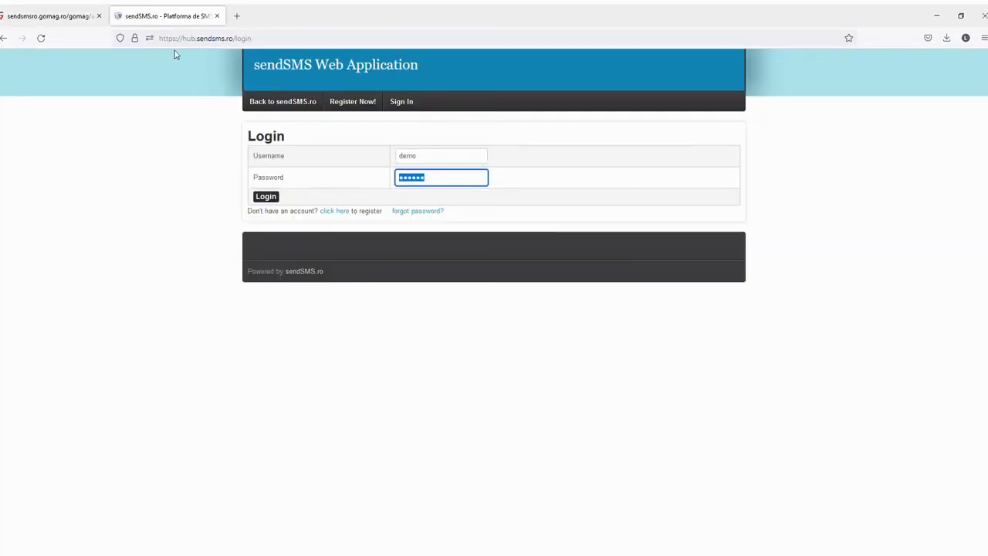
click(38, 17)
click(280, 231)
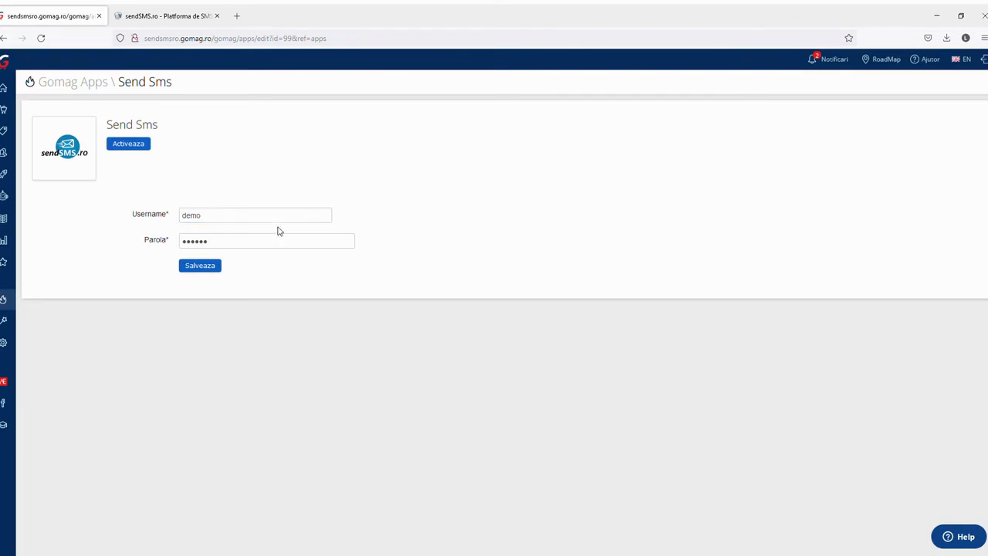
Save the Send Sms account credentials and check the success confirmation
drag(230, 246, 183, 227)
click(310, 169)
click(205, 268)
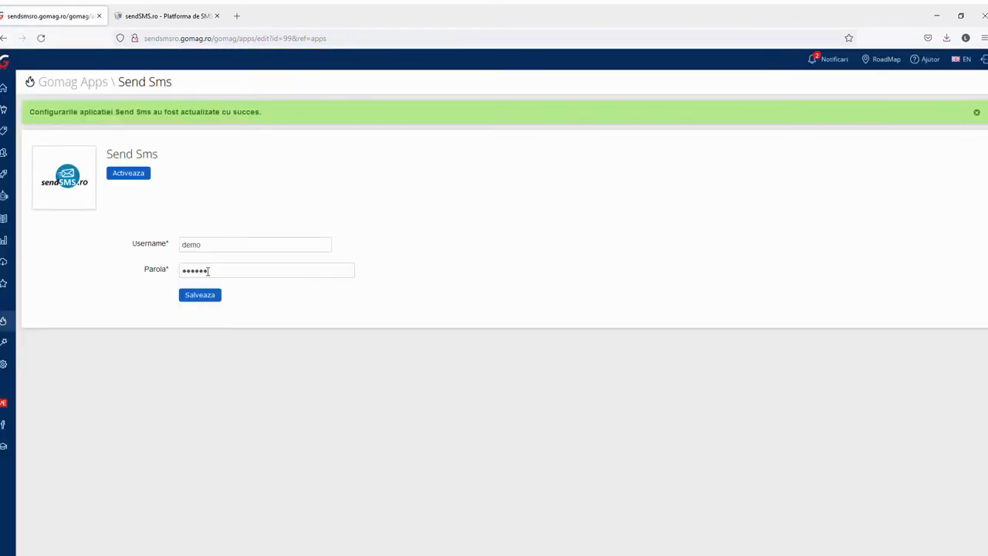
drag(28, 113, 274, 113)
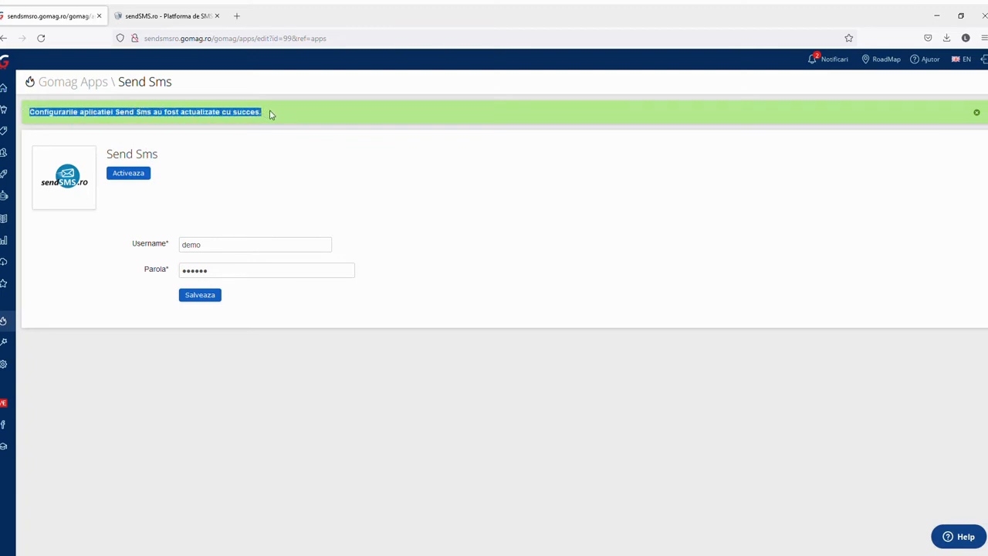
Activate the Send Sms app
click(250, 180)
click(128, 175)
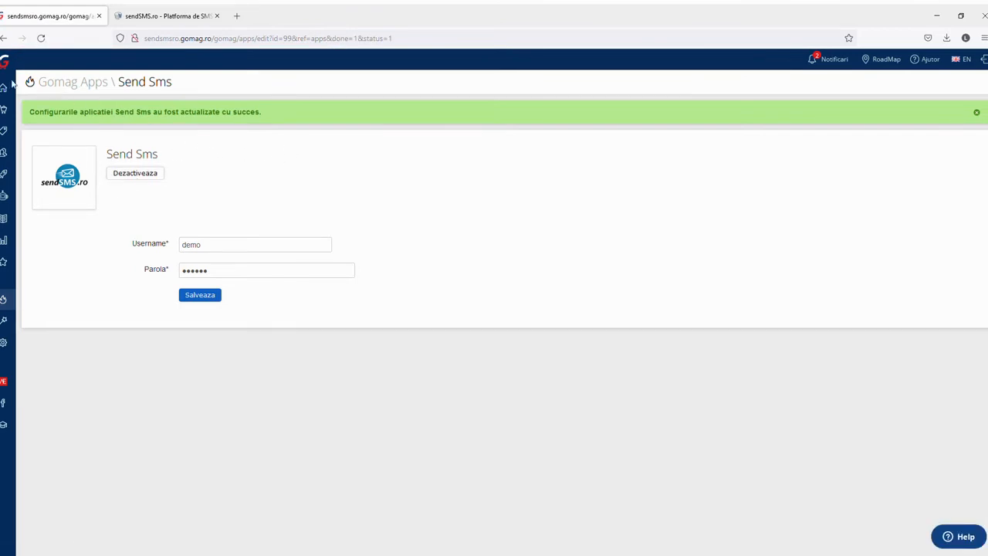
mouse_move(9, 85)
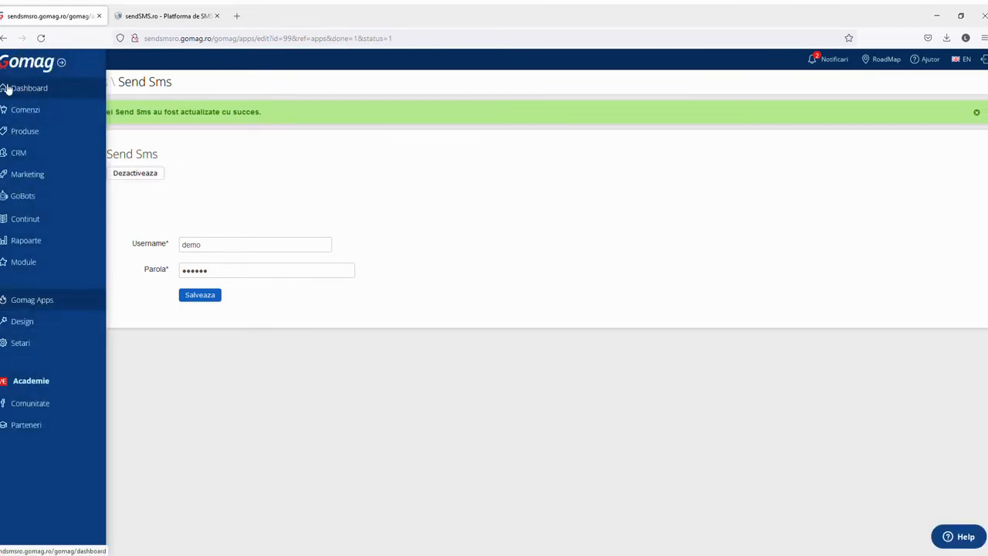
In GoBots, start a new bot of type SMS Bot and open its message setup
click(32, 199)
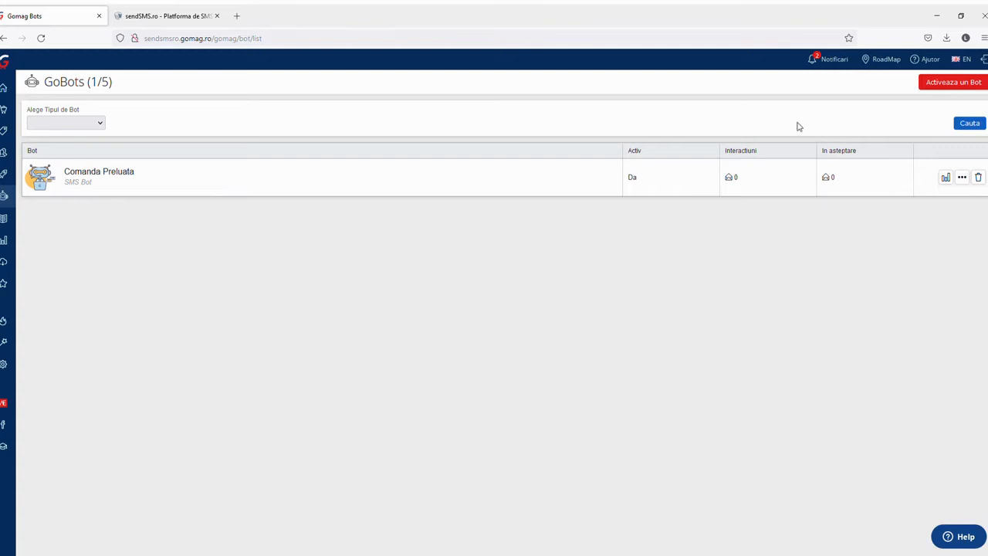
click(951, 84)
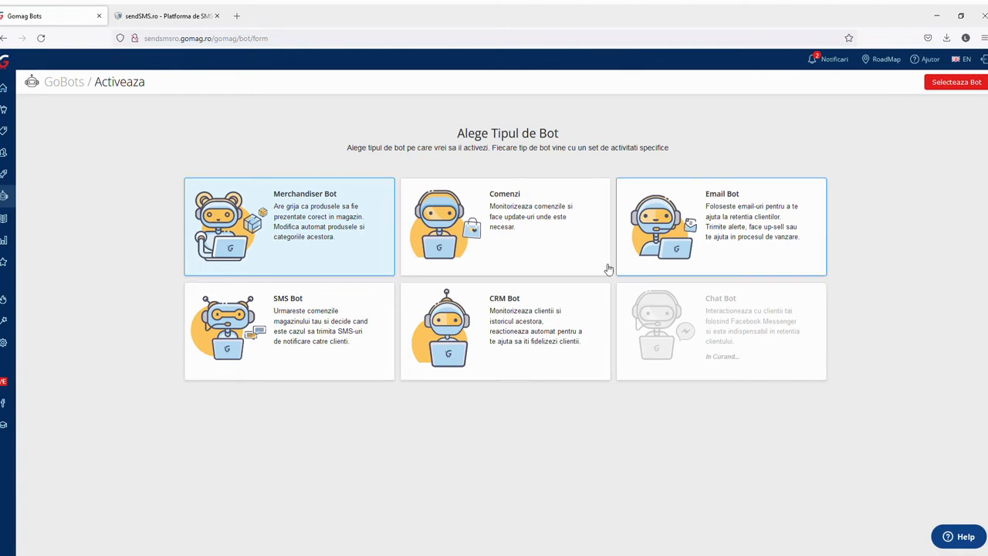
click(280, 317)
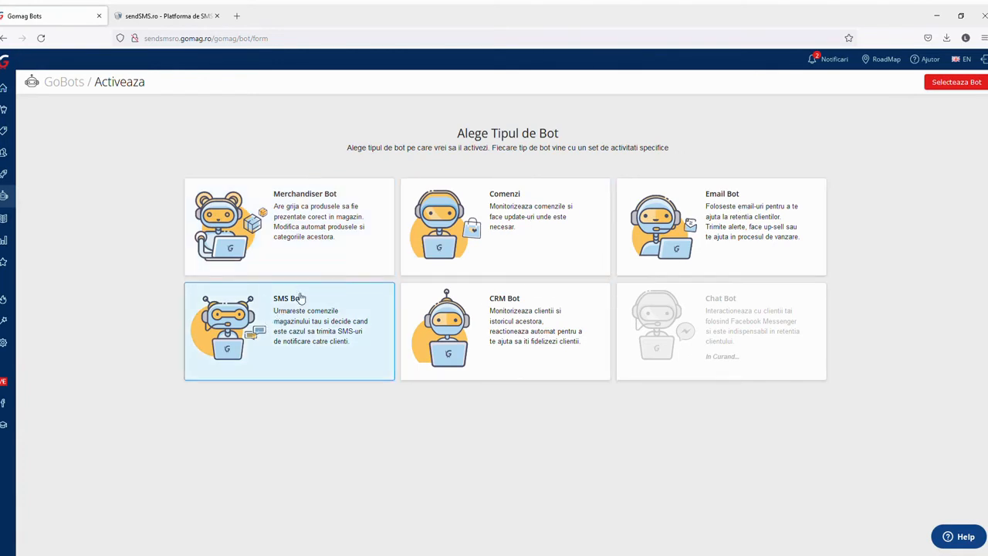
click(950, 86)
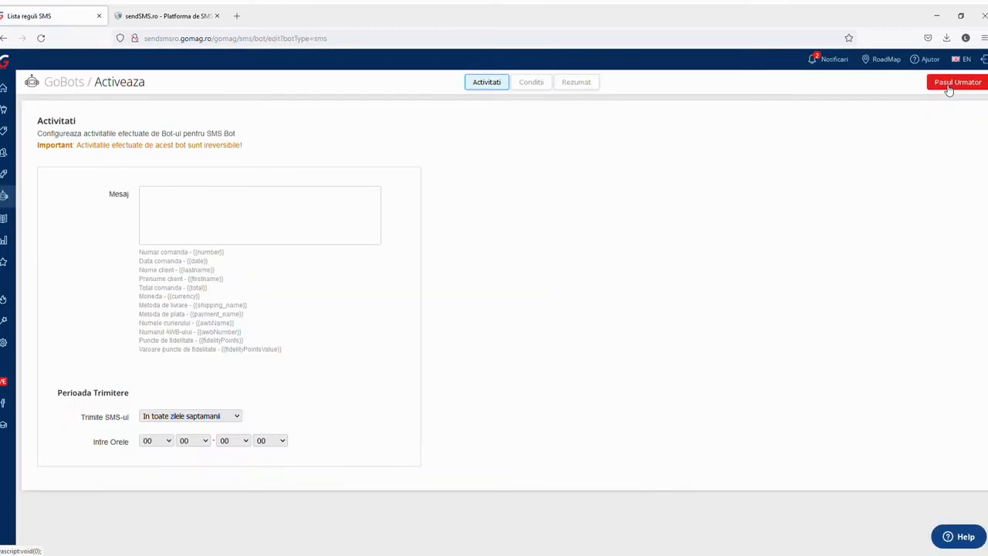
Write 'Salut, {{firstname}}, comanda cu nr. {{number}}' using placeholders copied from the list
click(216, 216)
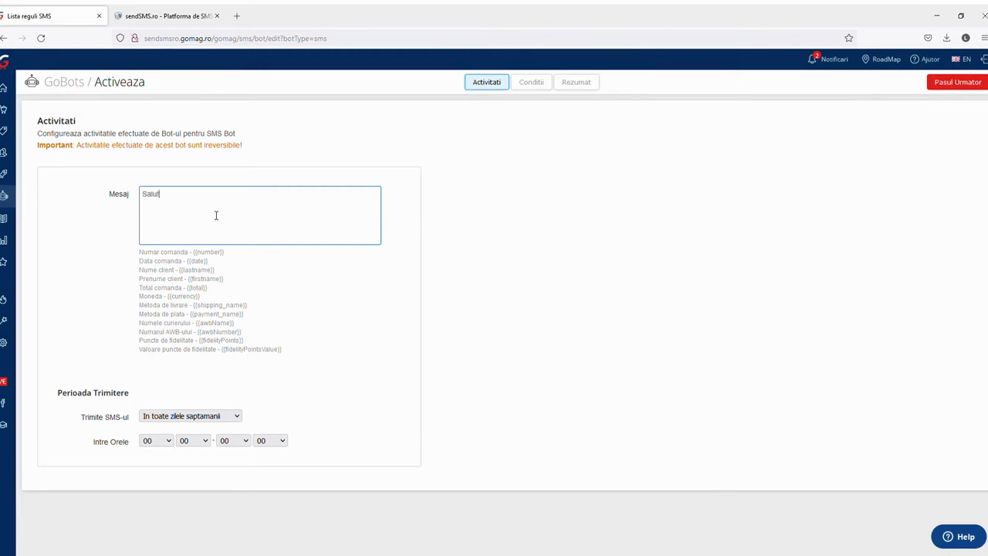
text(.)
drag(225, 280, 195, 284)
key(ctrl+c)
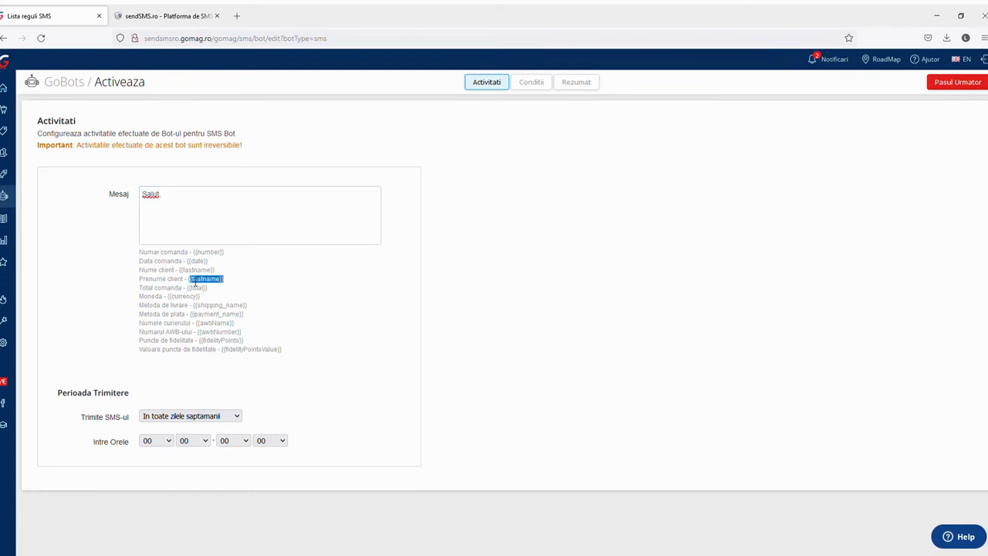
click(182, 204)
key(ctrl+v)
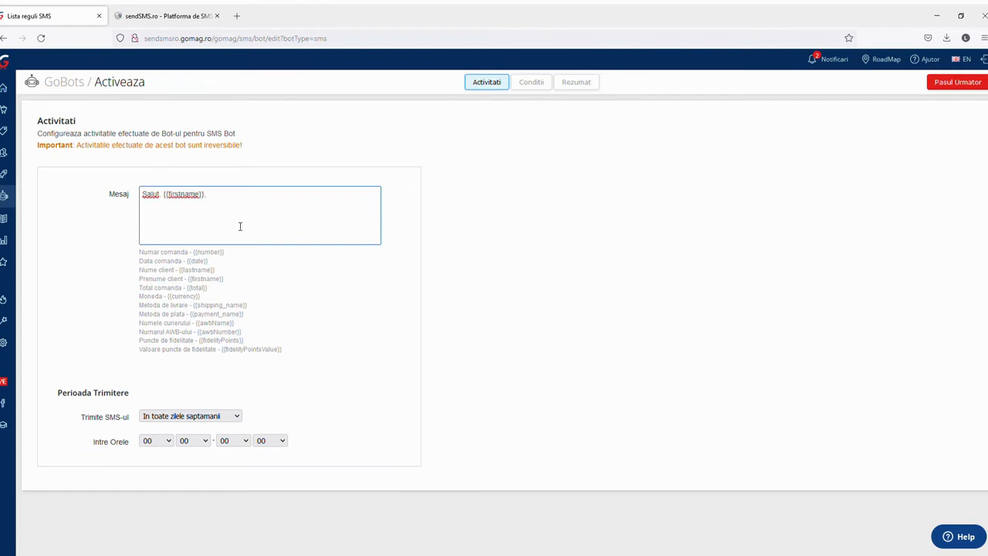
text(, comanda cu nr.)
drag(226, 253, 200, 260)
key(ctrl+c)
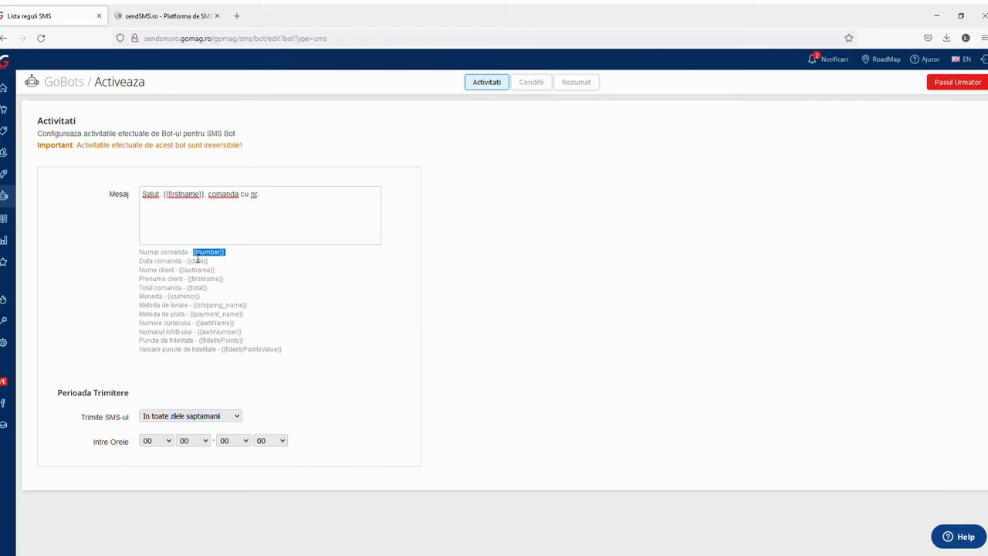
click(300, 211)
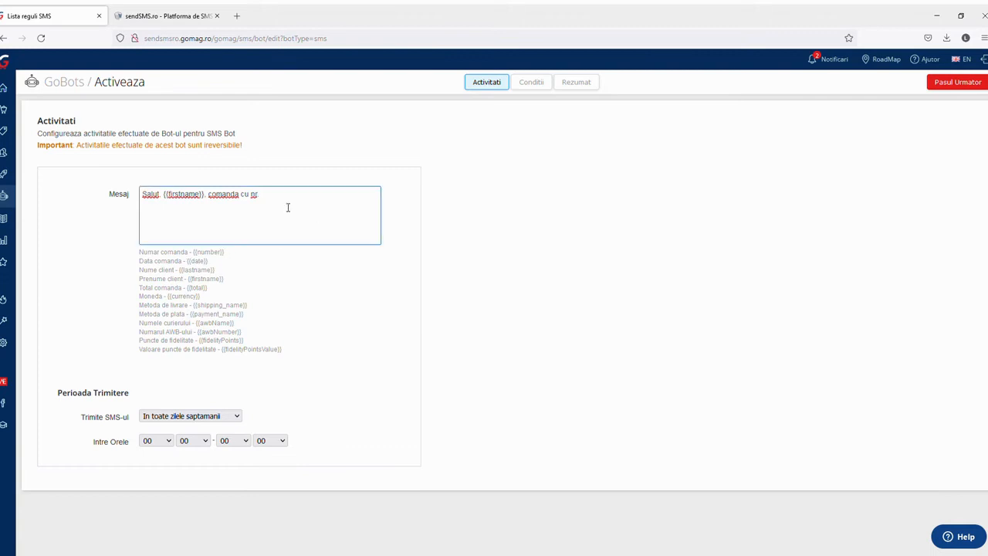
key(ctrl+v)
Finish the message with 'procesata si livrata, cu AWB ul {{awbNumber}}', a thank-you and info phone number
text(procesta s)
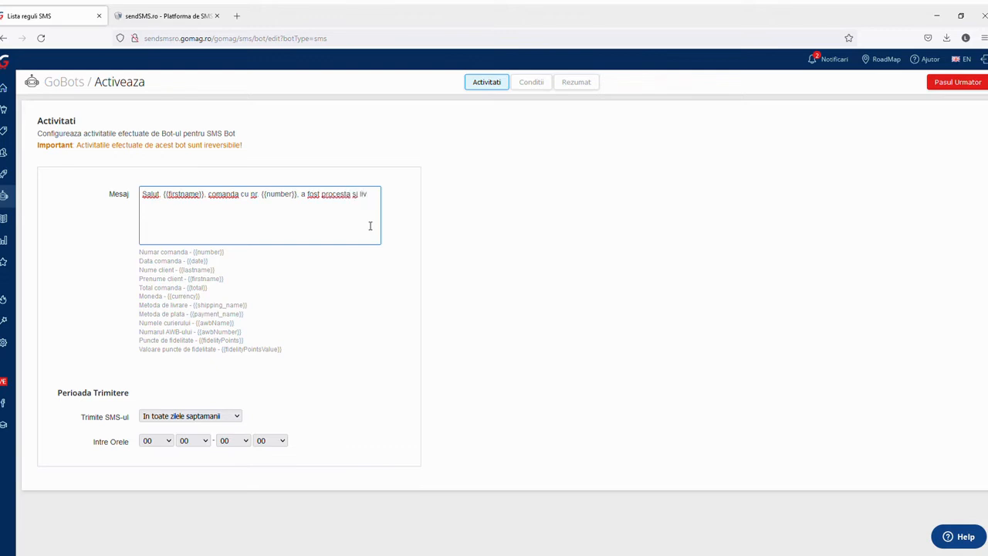
text(i livrata. cu AWB ul)
drag(247, 337, 202, 337)
key(ctrl+c)
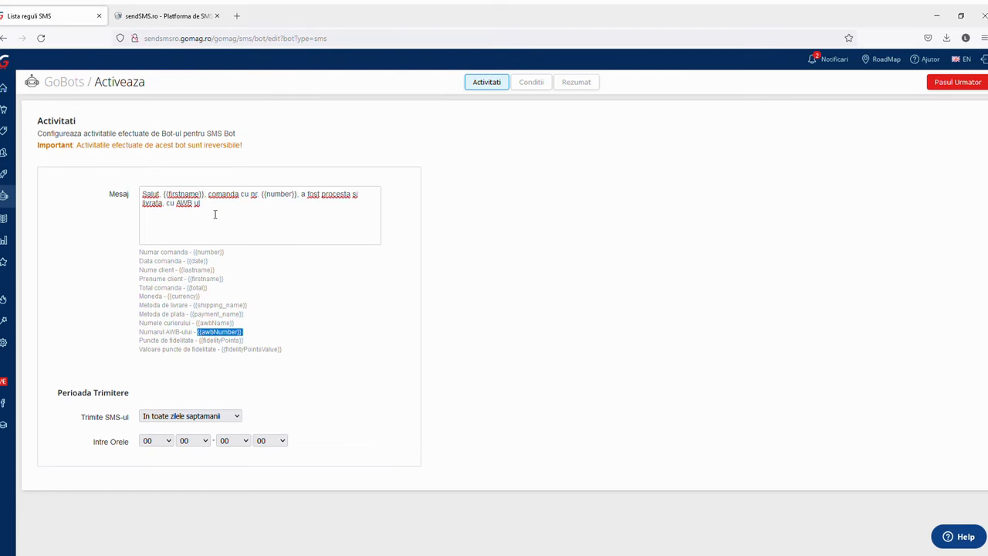
click(213, 211)
key(ctrl+v)
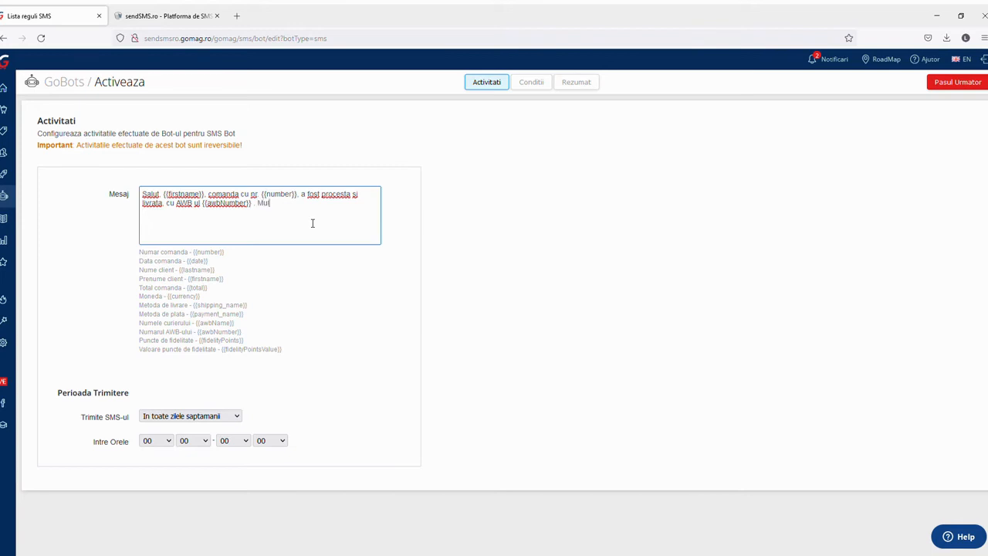
text(im! Info: 07370000000)
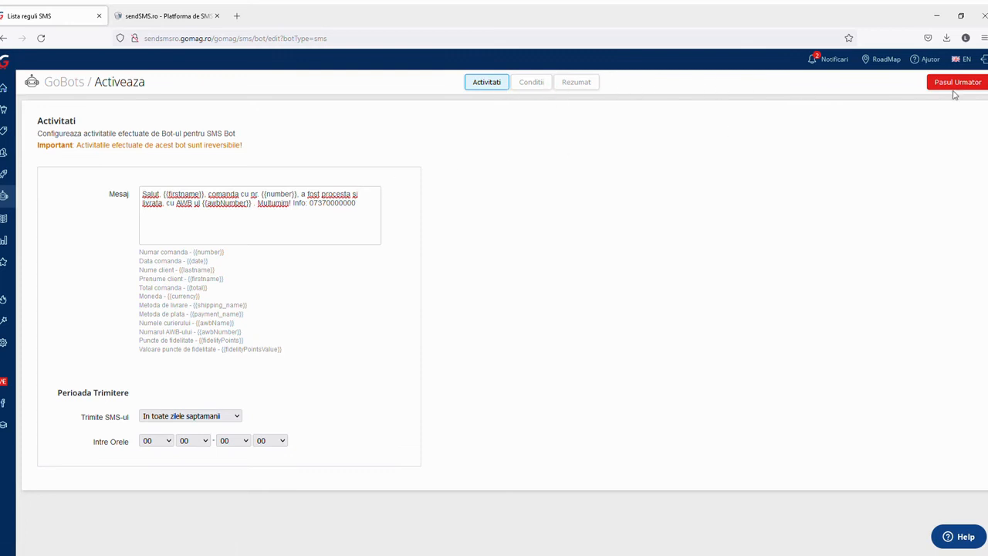
click(962, 86)
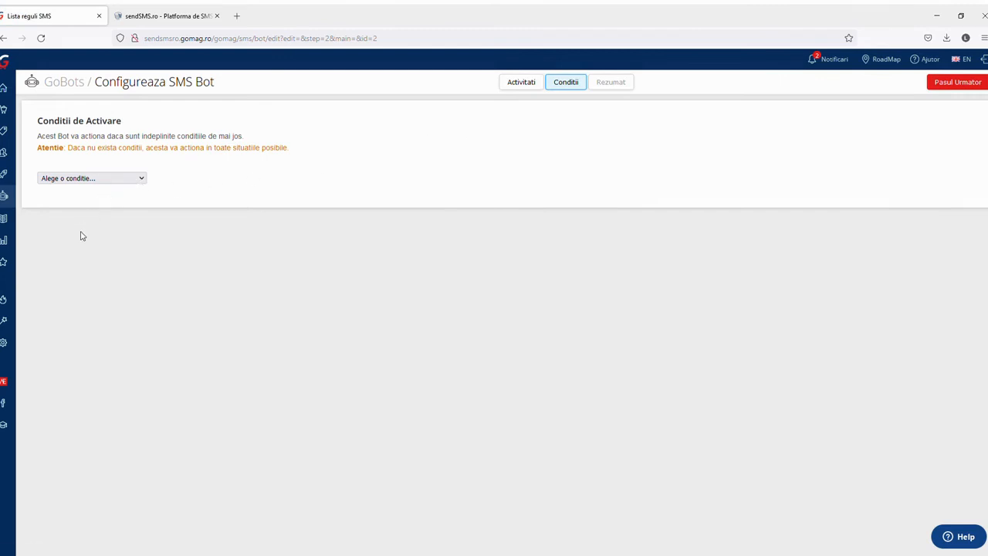
Add a condition requiring the order status 'Comanda Finalizata (Facturata)'
click(103, 209)
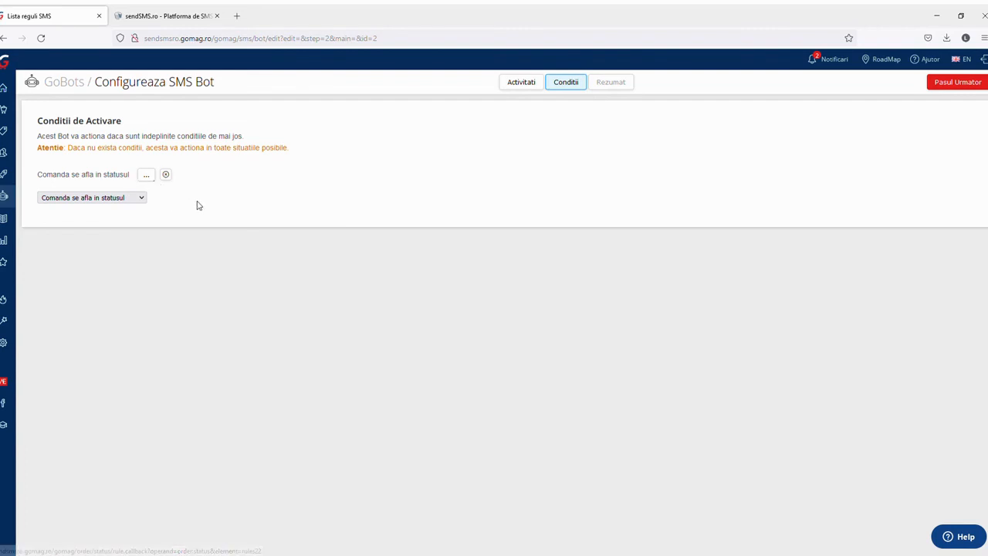
click(147, 177)
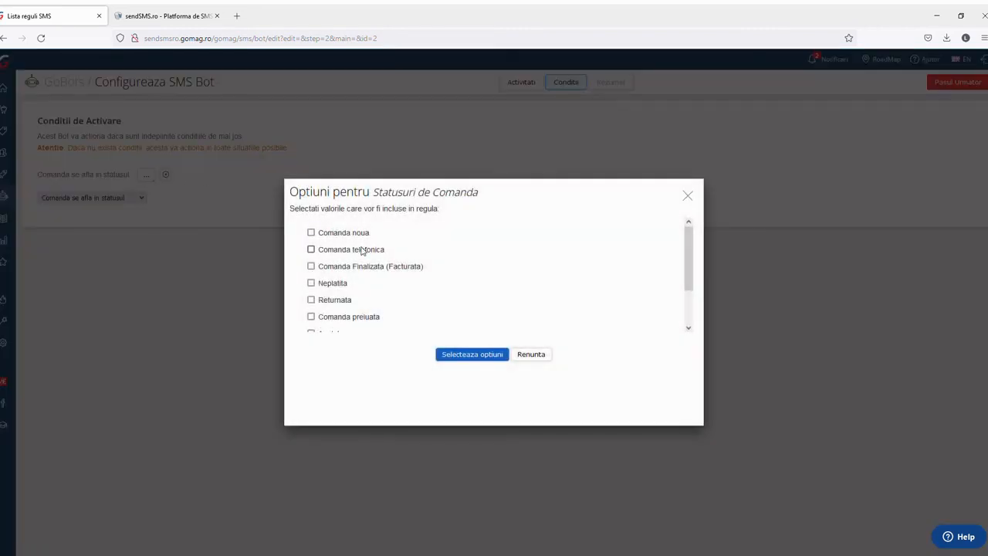
scroll(361, 251, down, 1)
scroll(355, 253, down, 1)
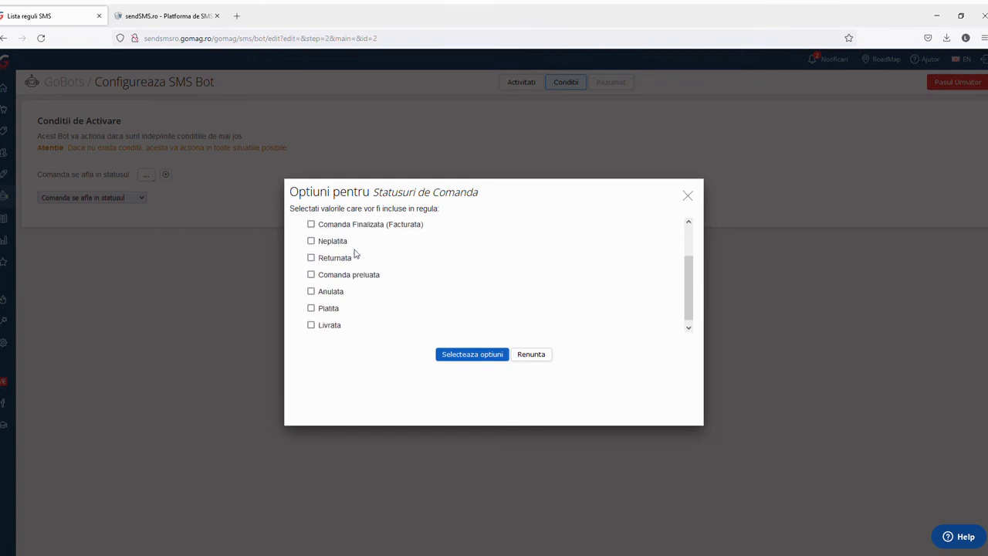
click(311, 221)
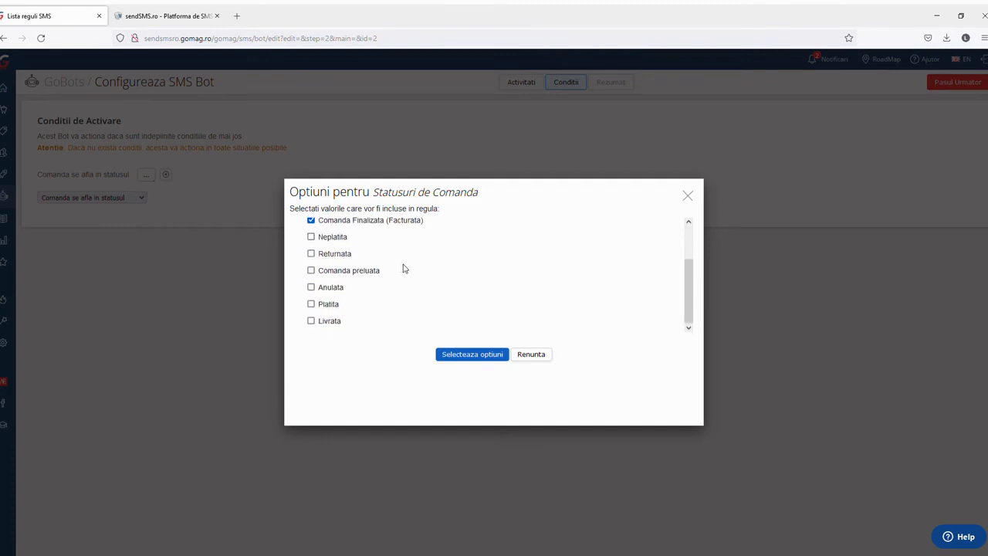
scroll(404, 268, up, 2)
click(464, 353)
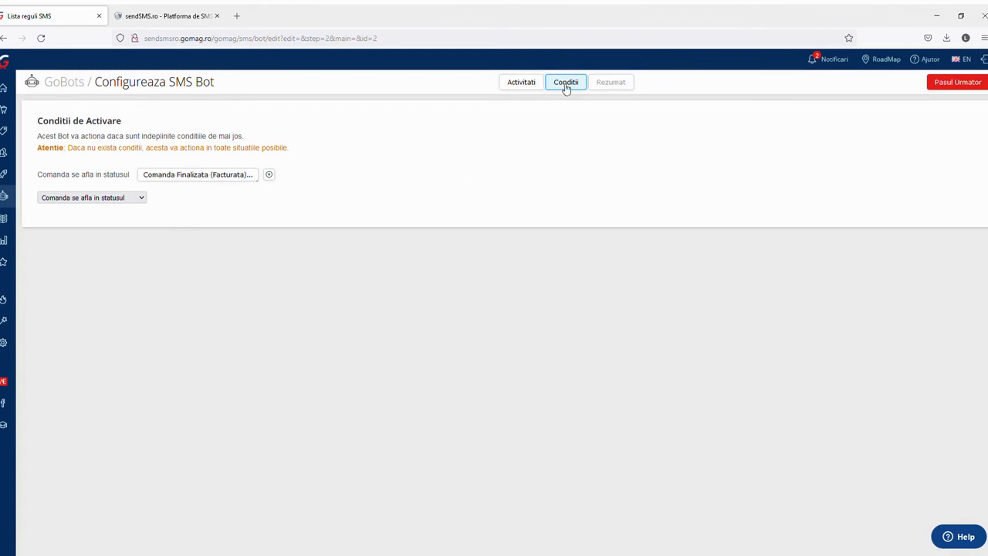
Rename the bot from '#2' to 'Comanda Finalizata', set it Activ, and save it
click(950, 87)
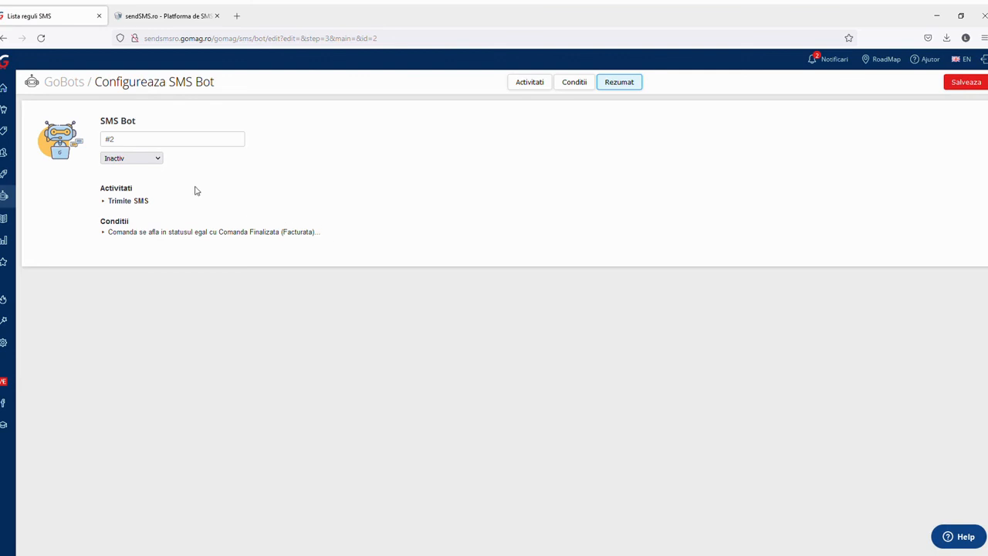
drag(139, 139, 86, 142)
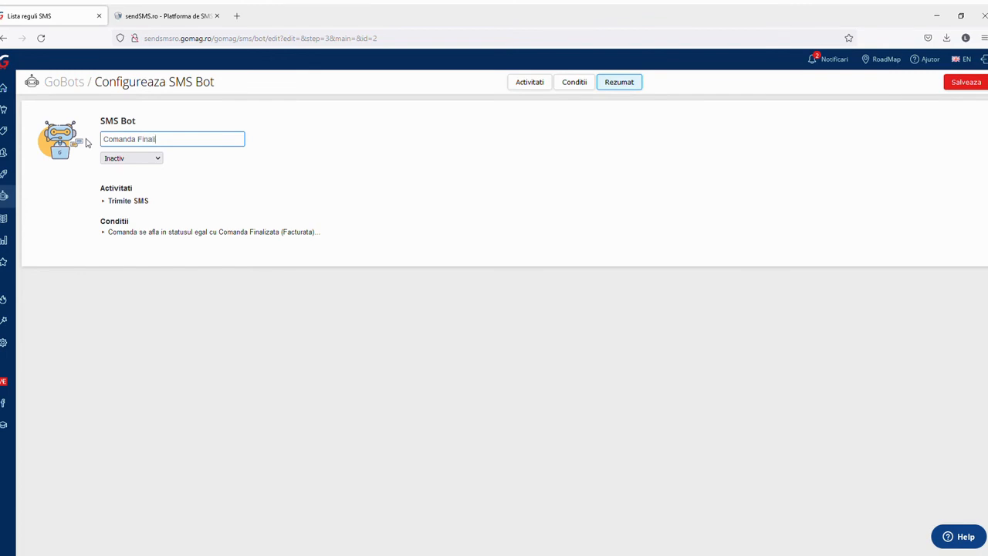
click(136, 161)
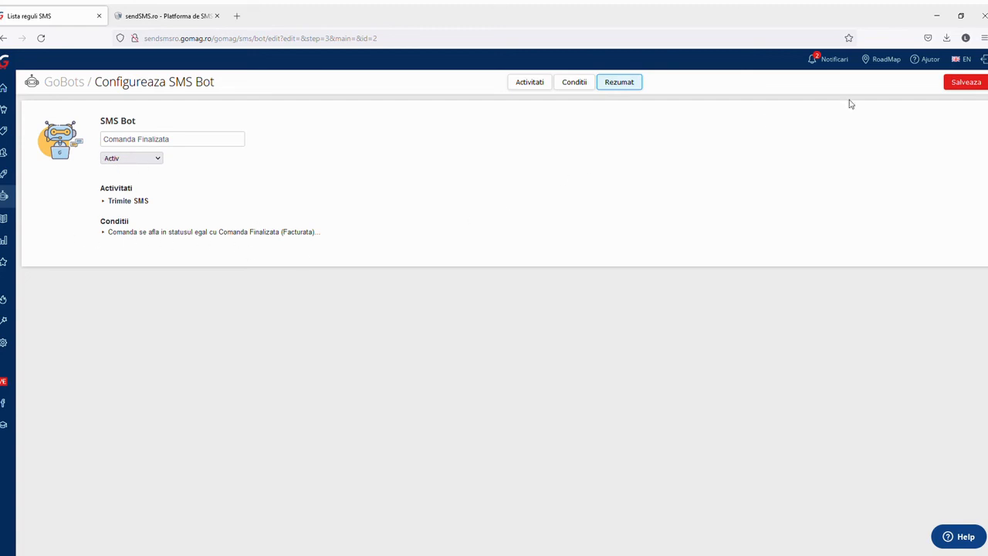
click(961, 88)
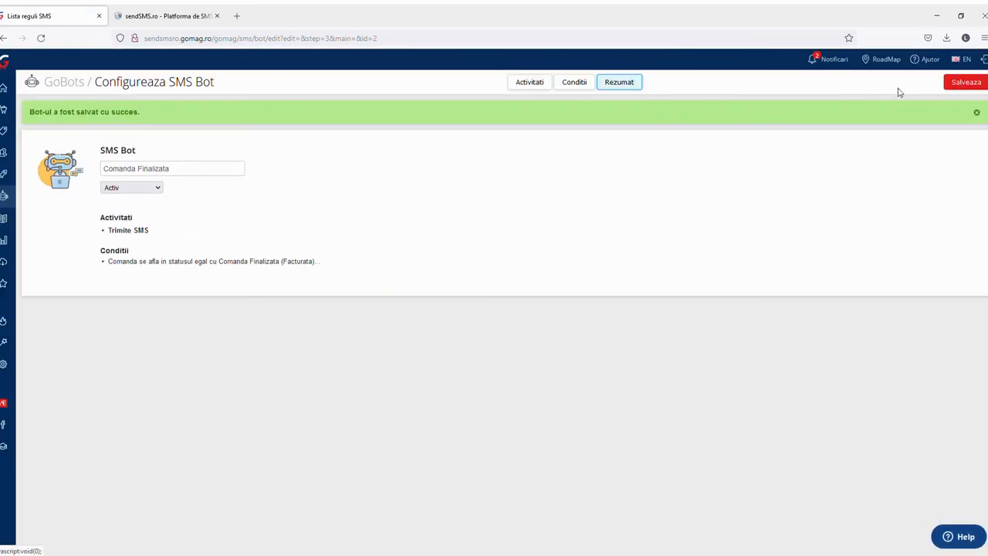
drag(159, 118, 31, 121)
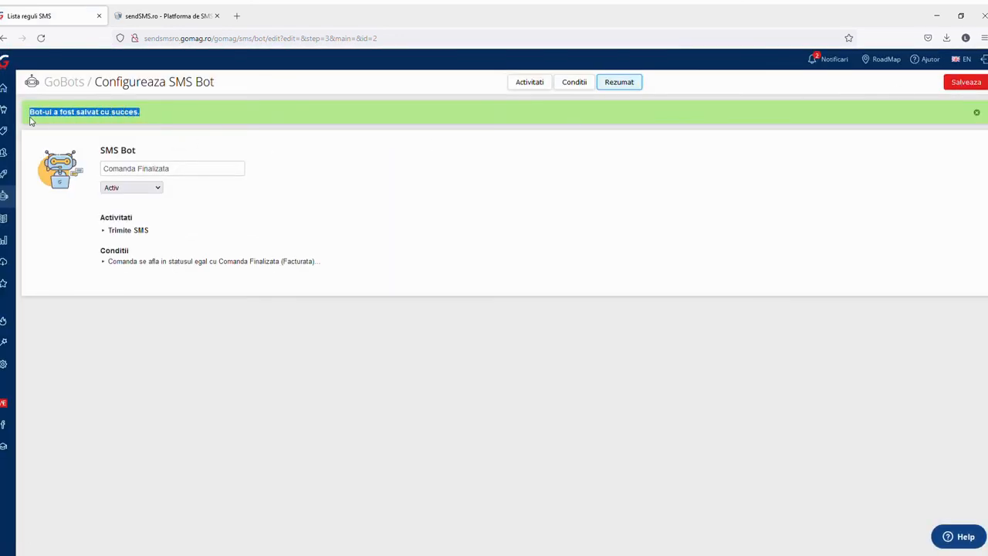
click(541, 237)
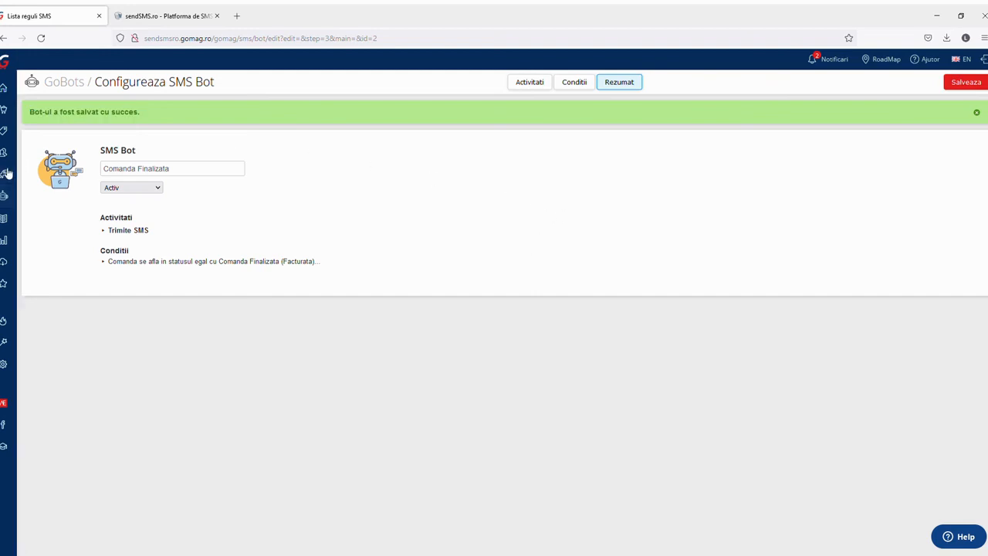
Open the GoBots list and confirm Comanda Finalizata appears beside Comanda Preluata
mouse_move(6, 178)
click(19, 199)
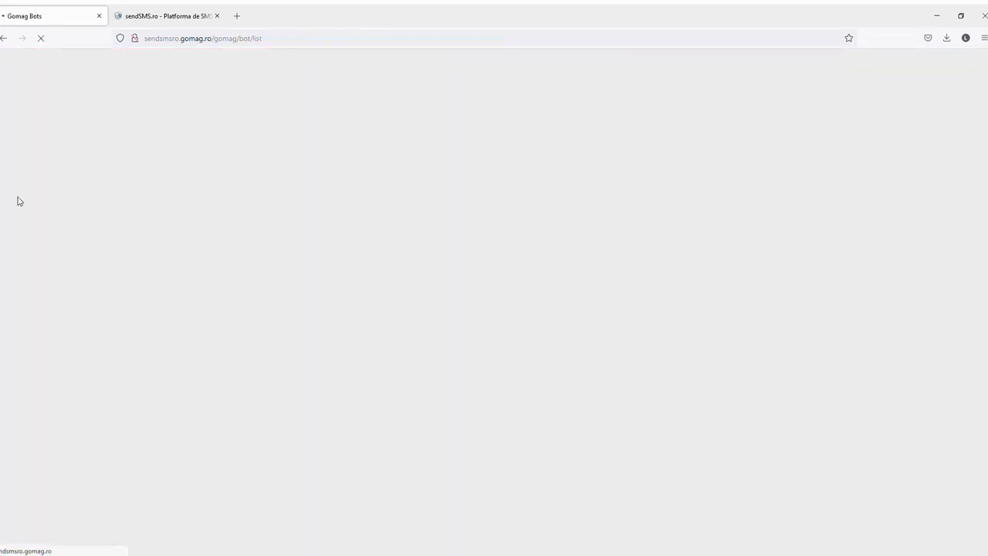
drag(141, 211, 55, 212)
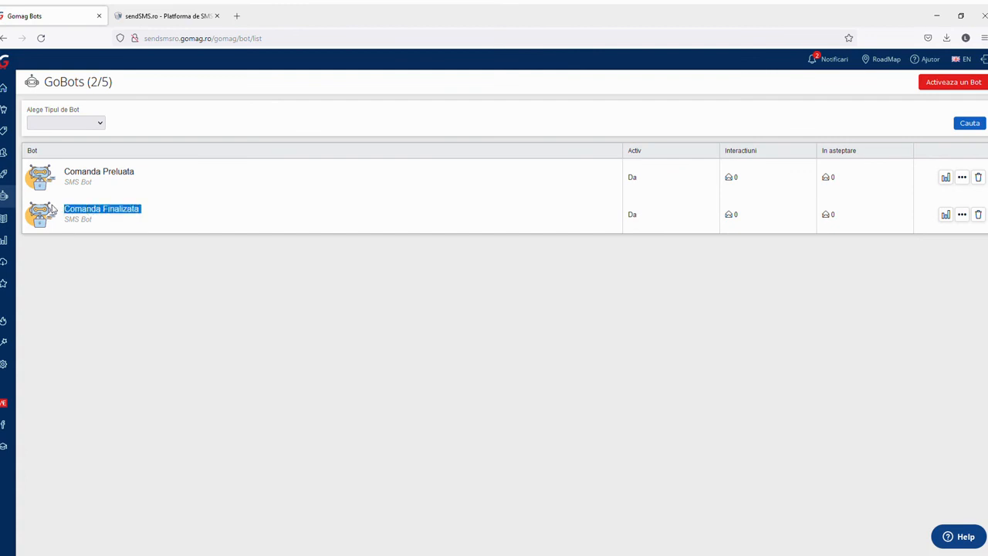
drag(146, 174, 58, 174)
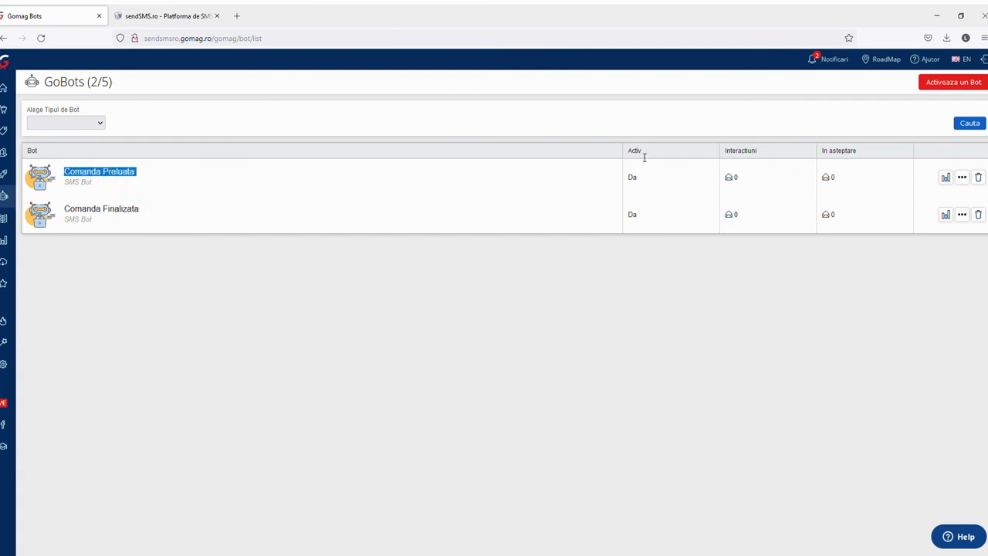